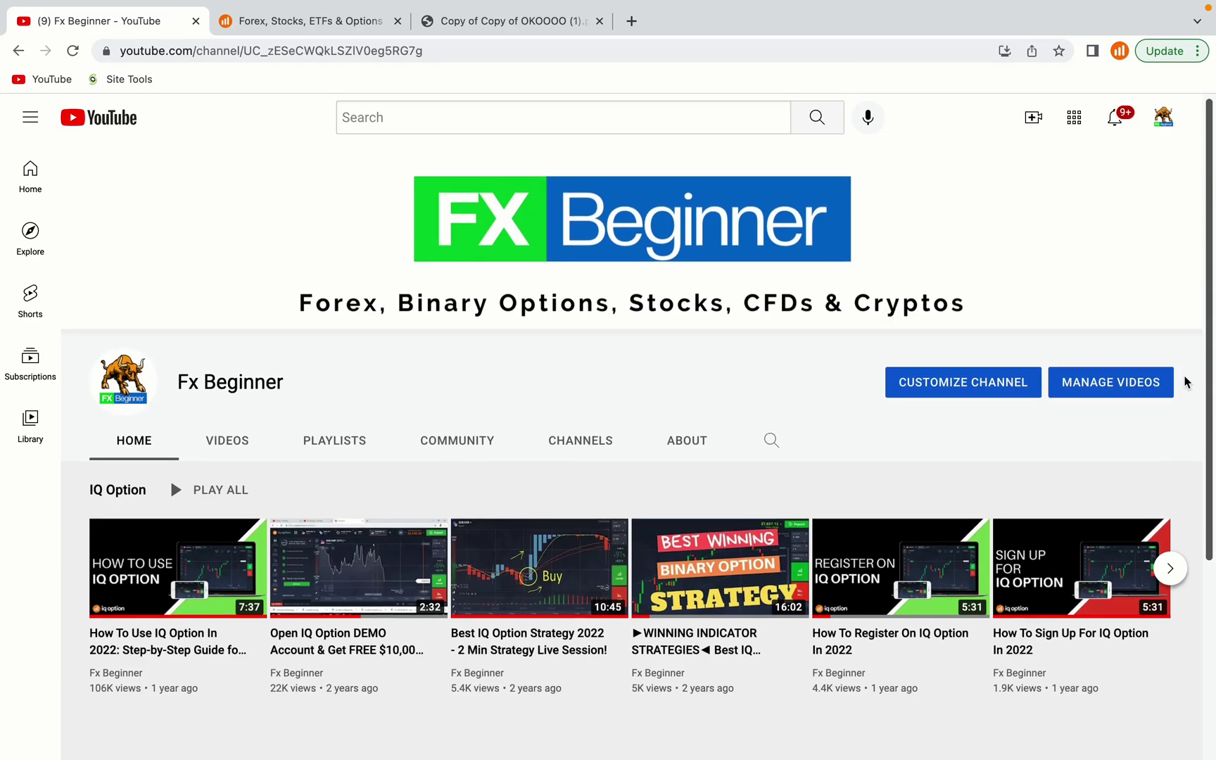
Leave the Fx Beginner YouTube channel page for the IQ Option 'Forex, Stocks, ETFs & Options' tab.
scroll(1186, 382, "down", 1)
scroll(1186, 382, "up", 1)
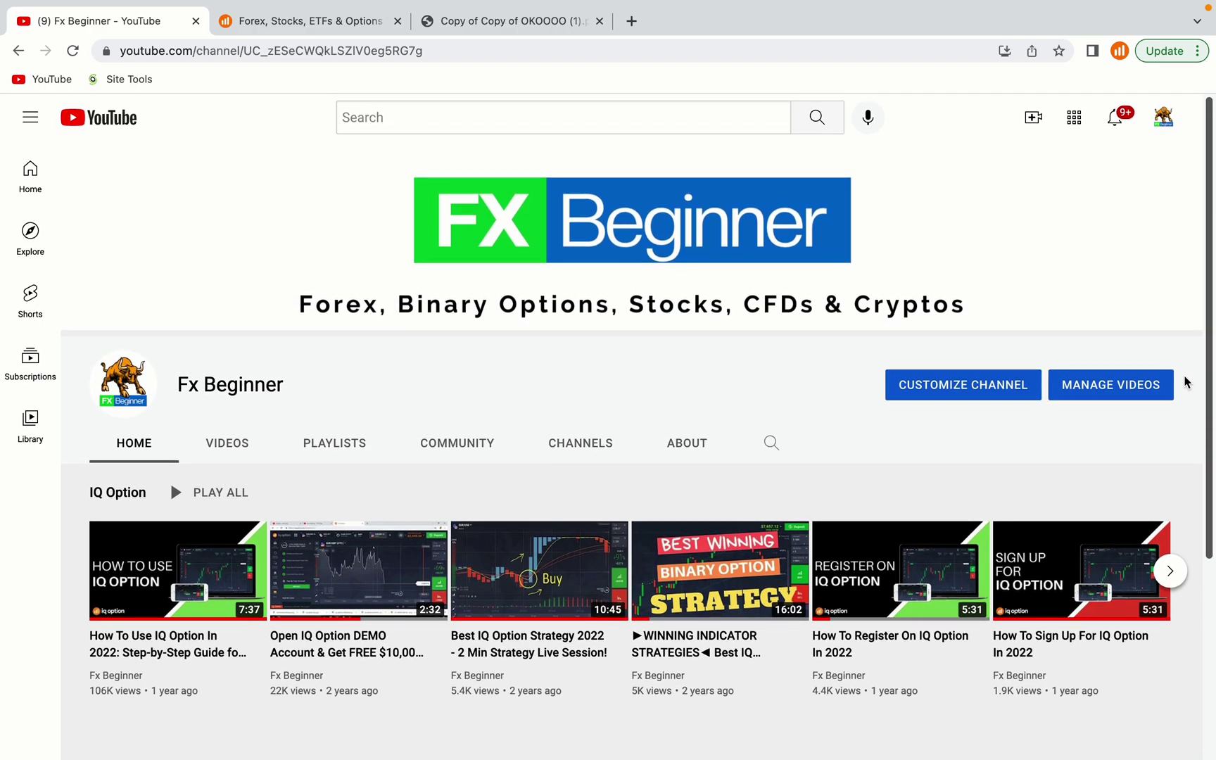
scroll(1186, 382, "down", 1)
scroll(1186, 382, "up", 1)
scroll(1186, 382, "up", 1)
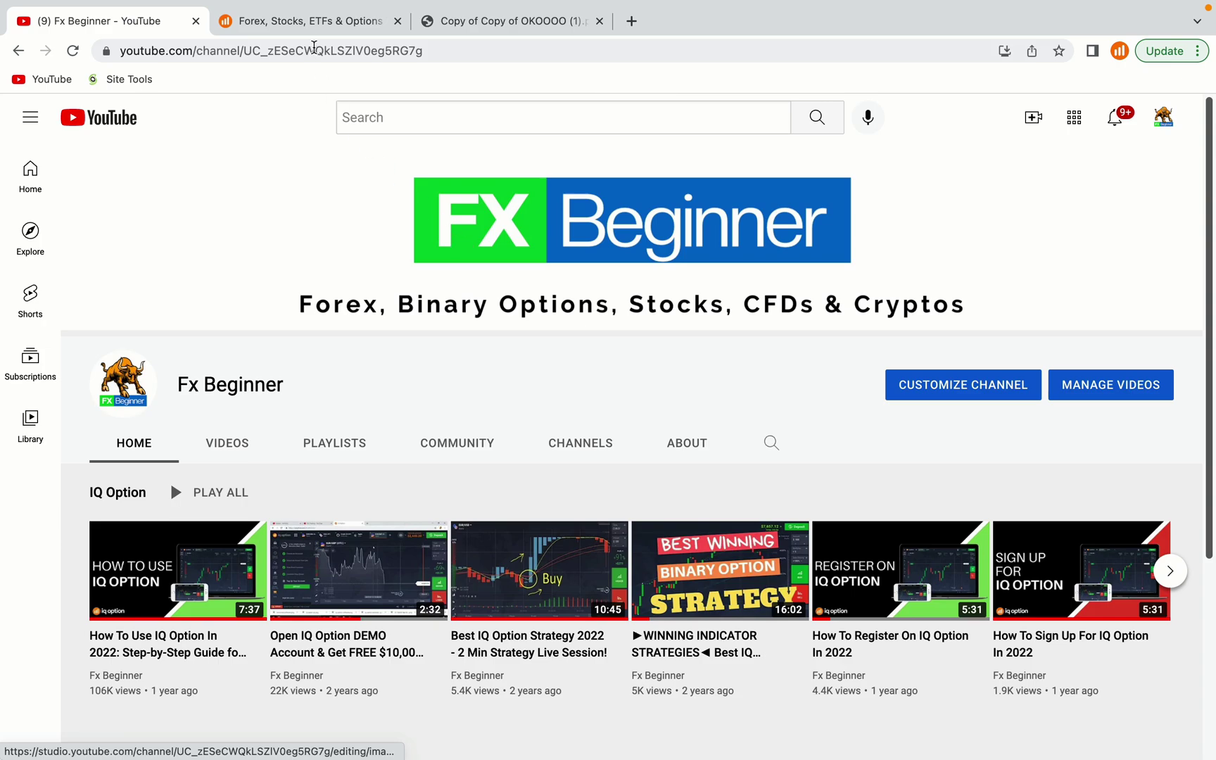
left_click(318, 20)
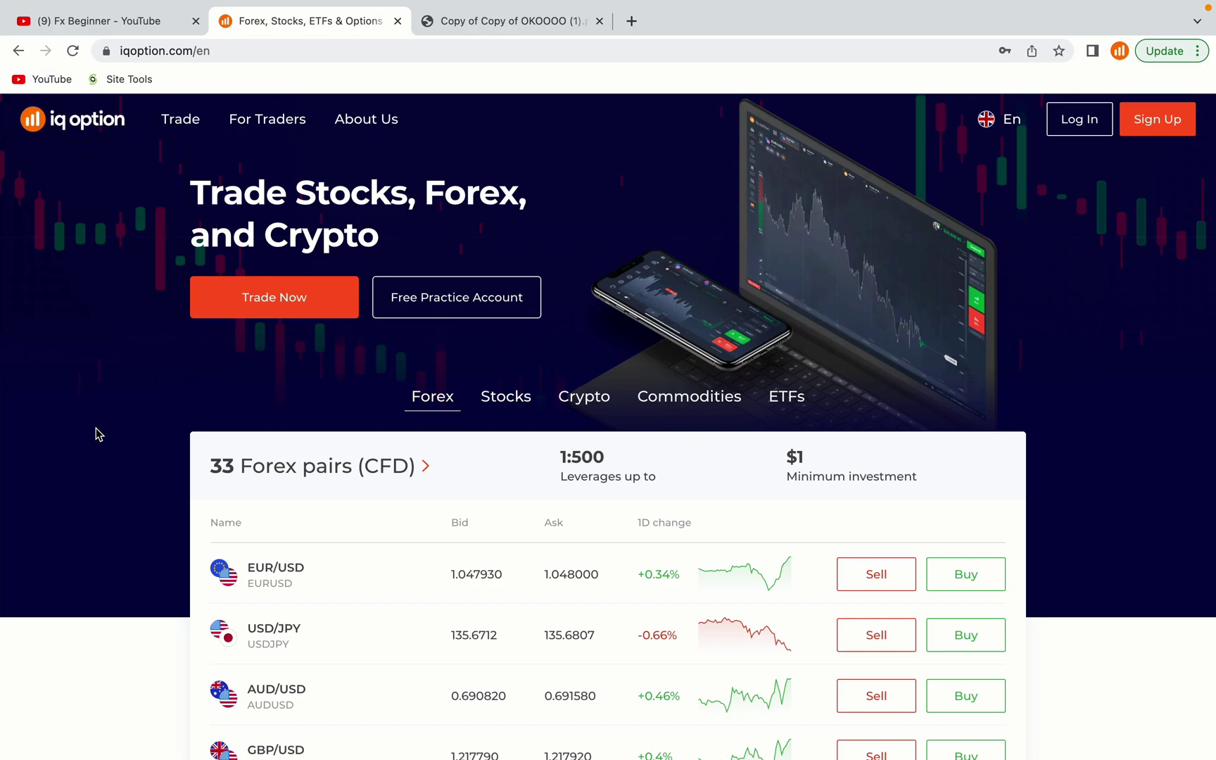
scroll(98, 434, "down", 5)
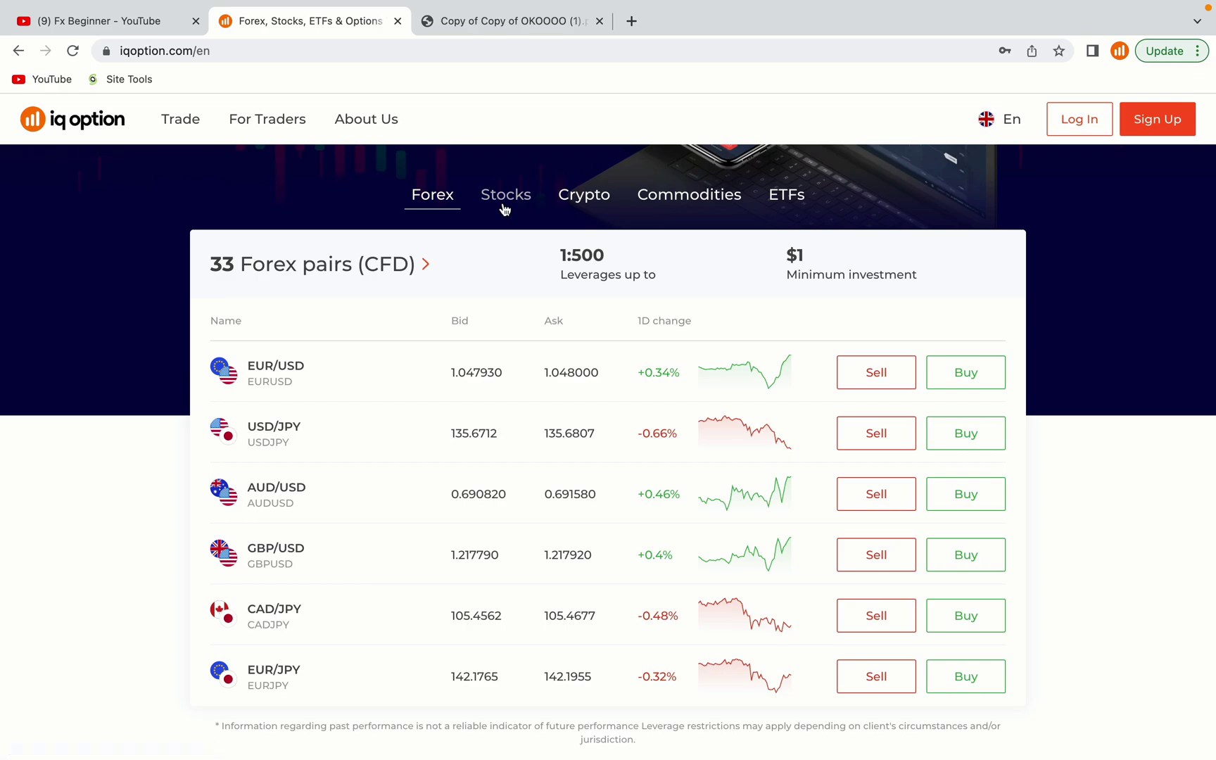
left_click(504, 208)
left_click(589, 203)
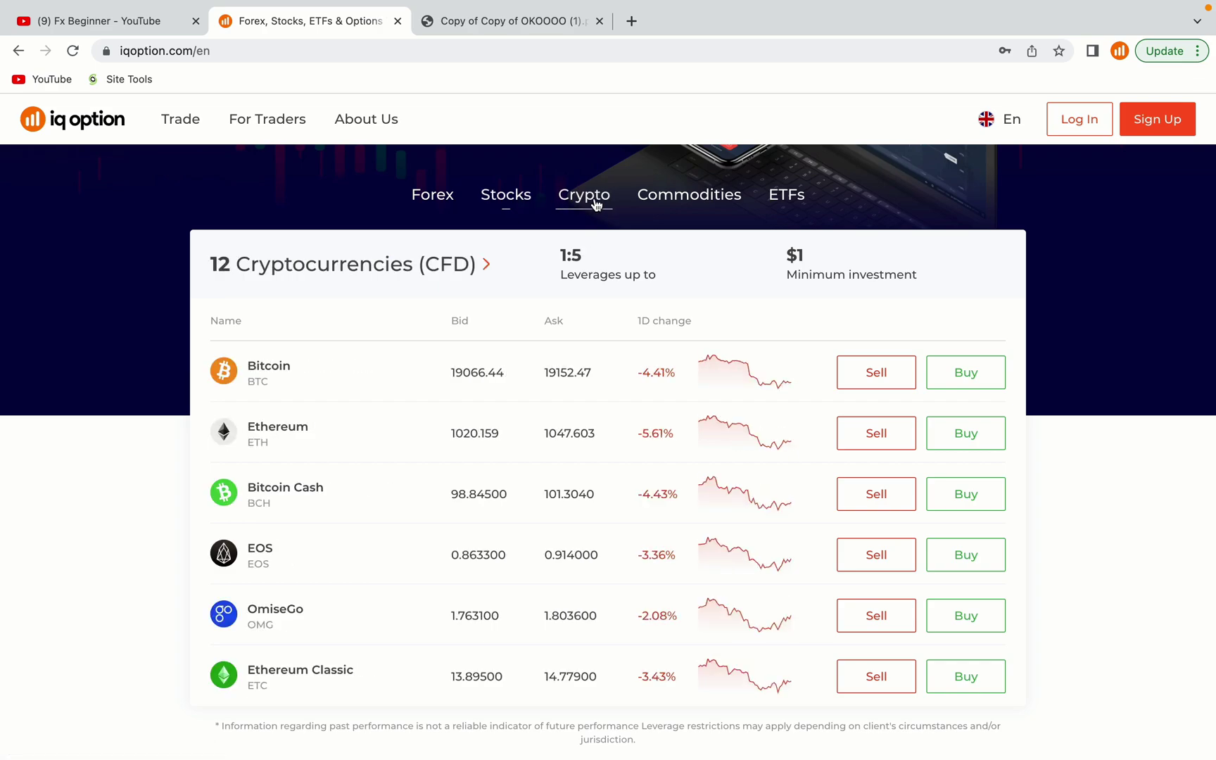
left_click(697, 198)
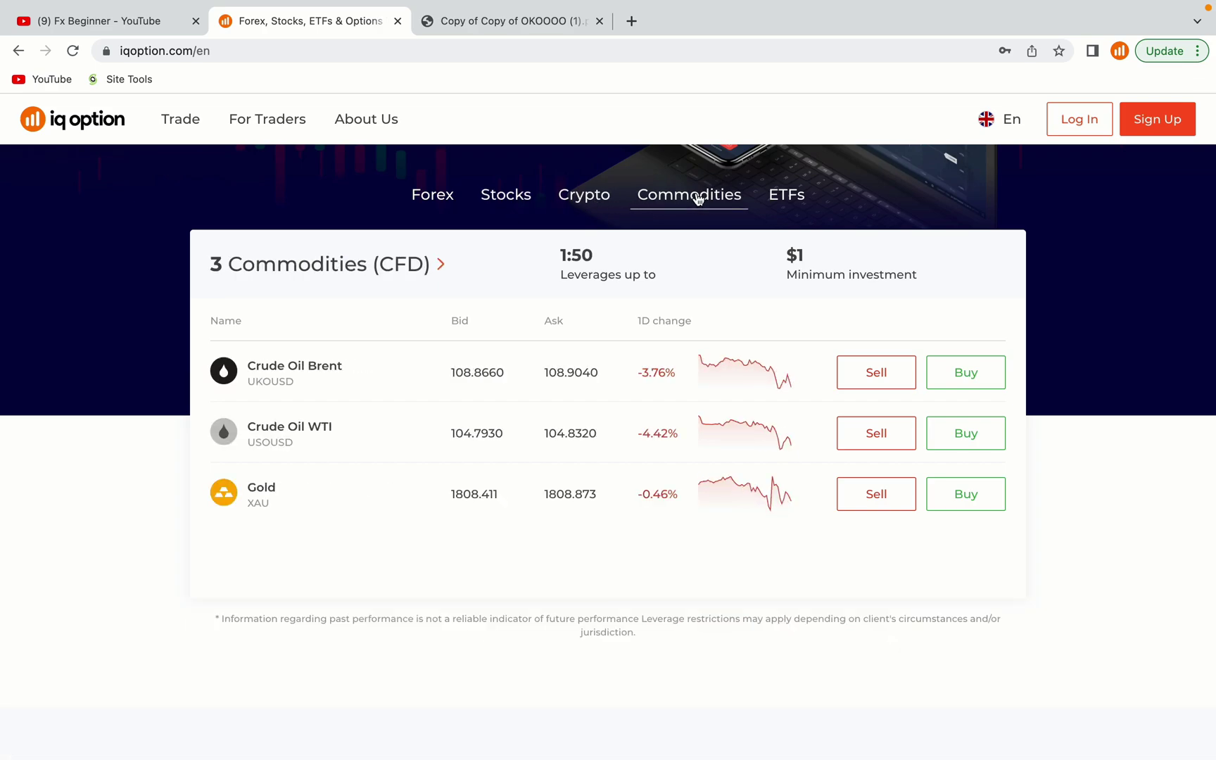
left_click(795, 197)
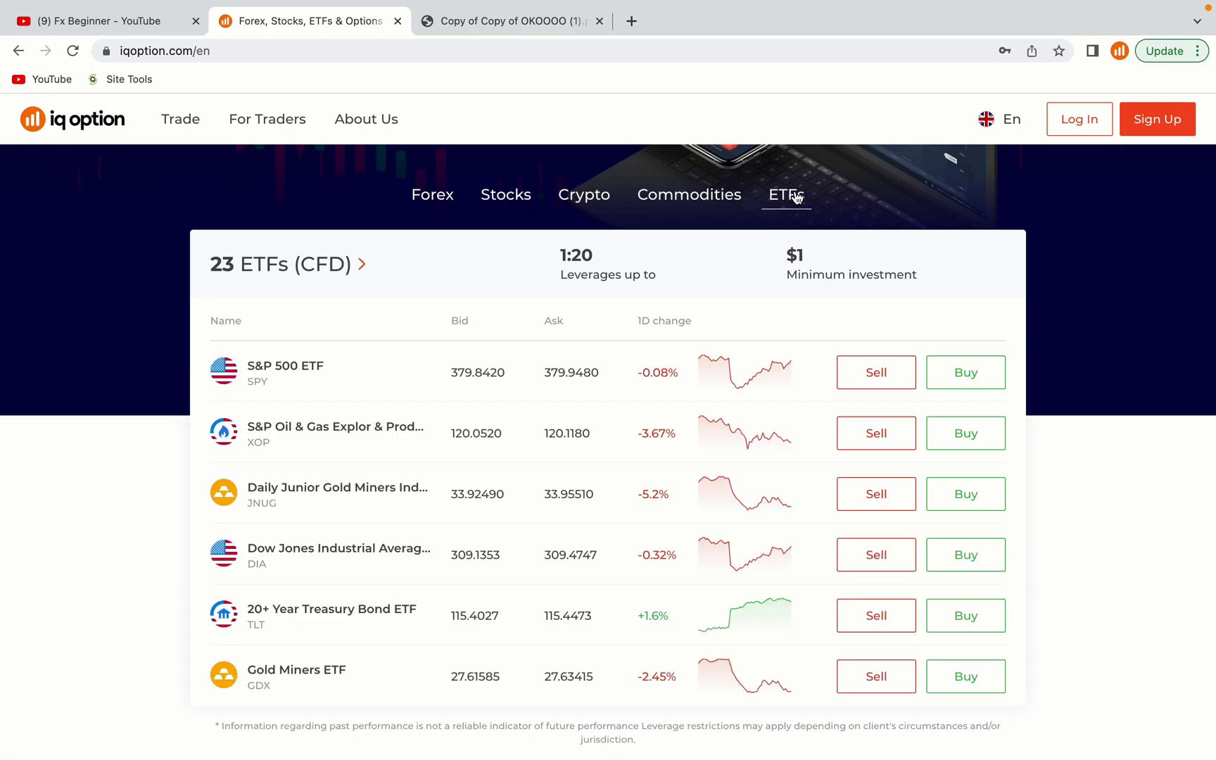
left_click(443, 199)
scroll(137, 271, "up", 3)
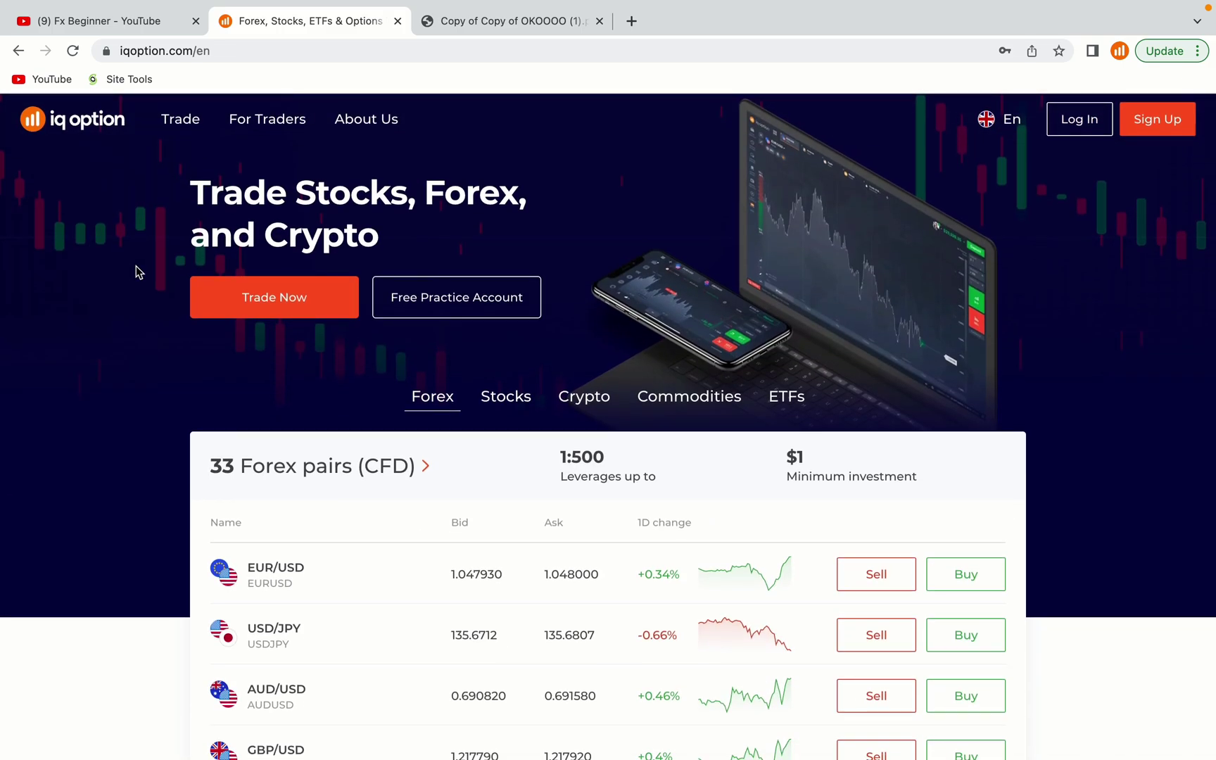
scroll(137, 272, "down", 10)
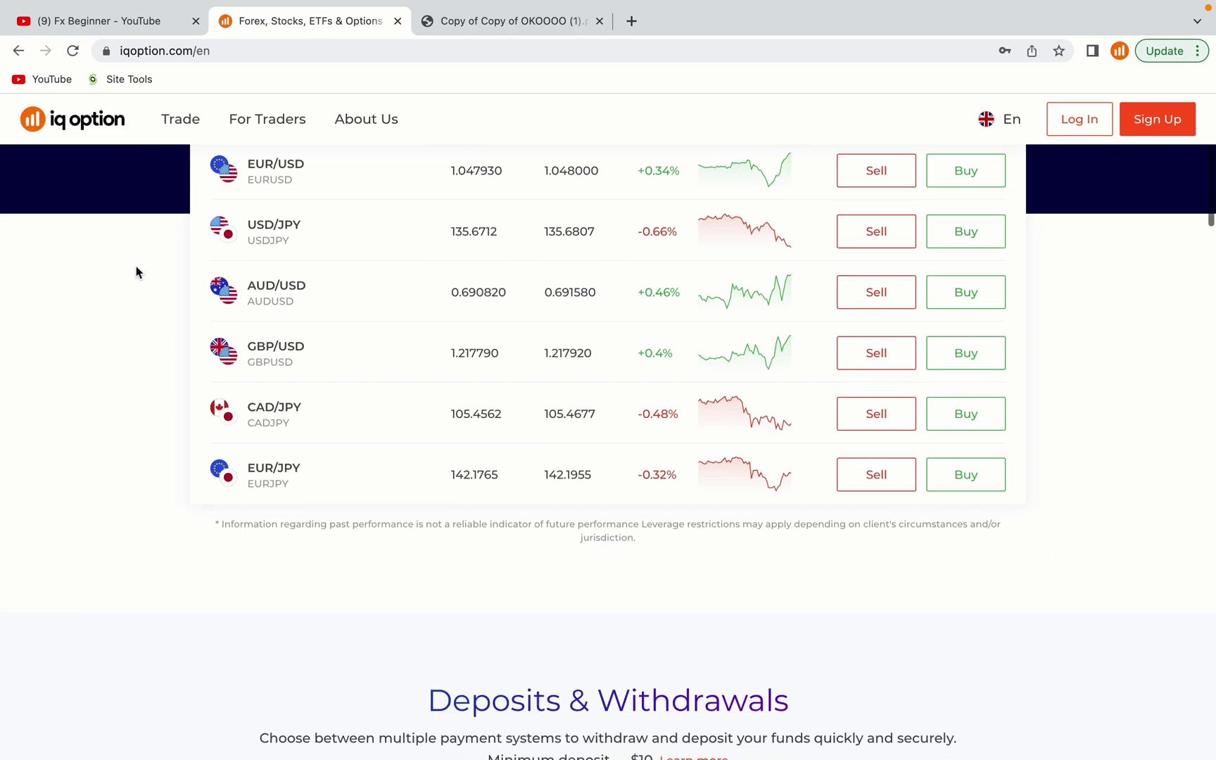
scroll(137, 272, "down", 9)
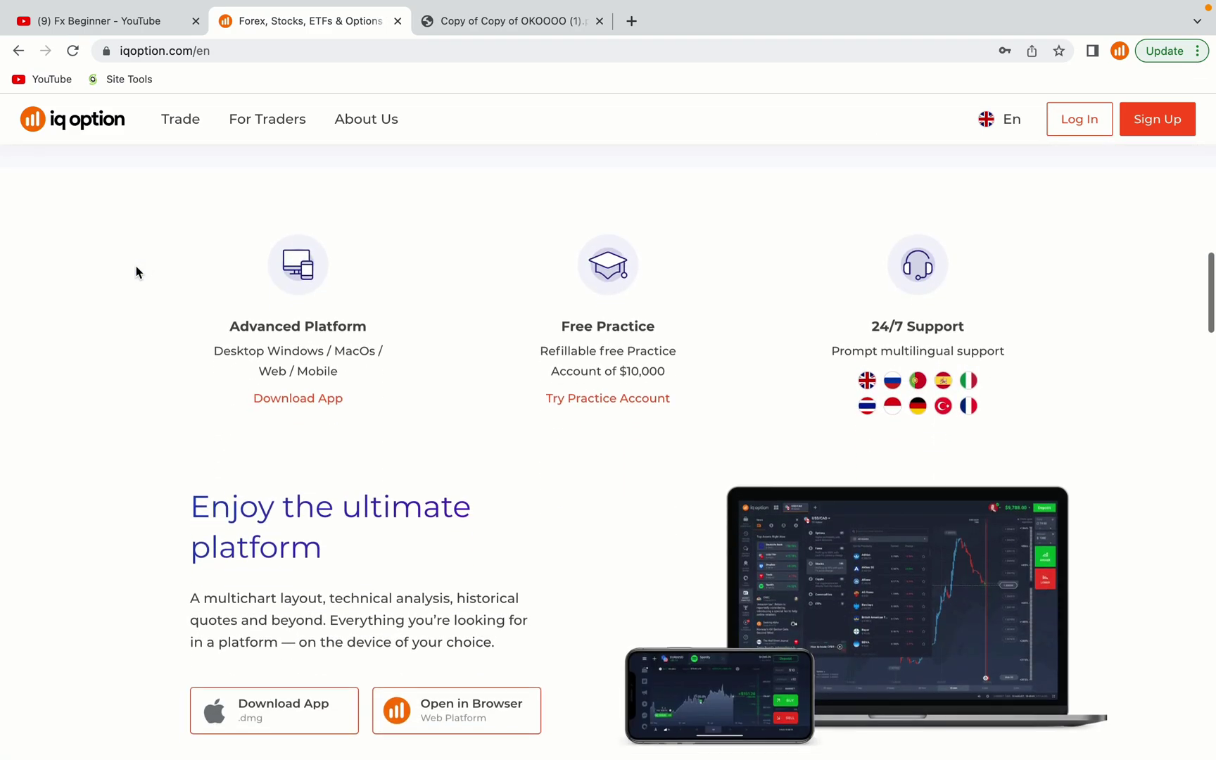
scroll(136, 271, "down", 8)
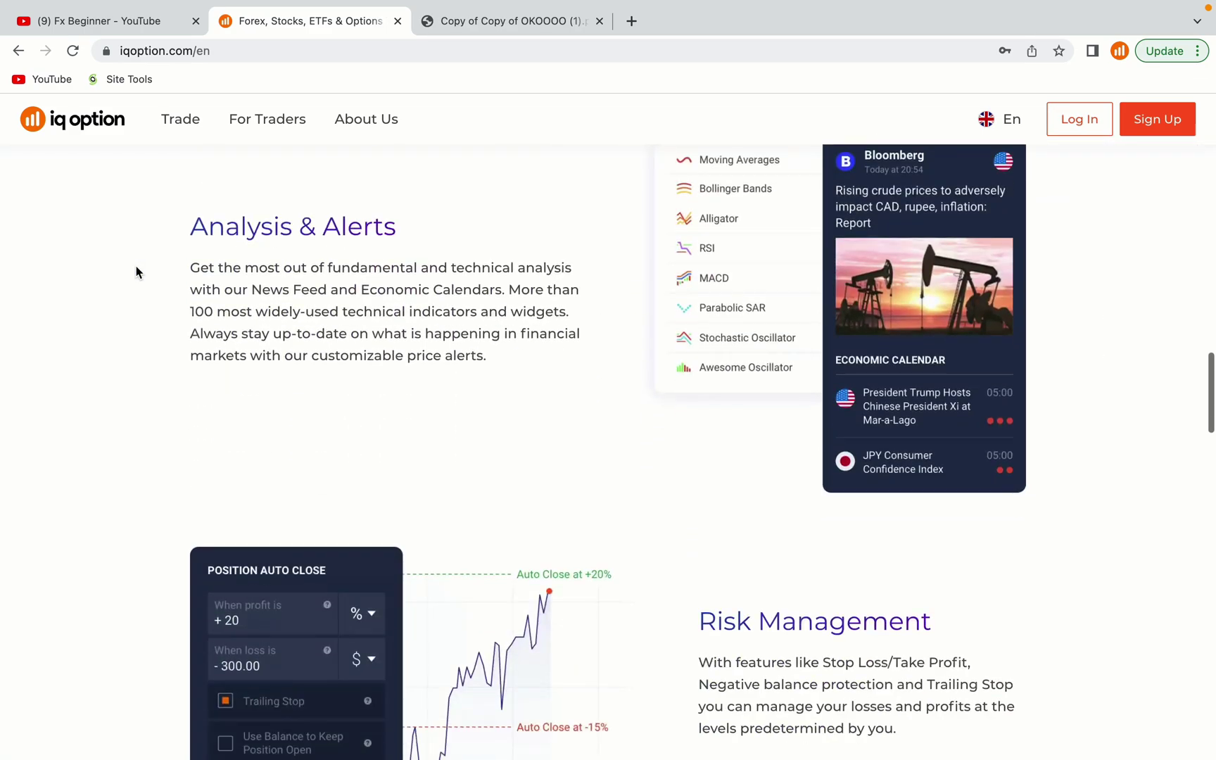
scroll(135, 272, "down", 8)
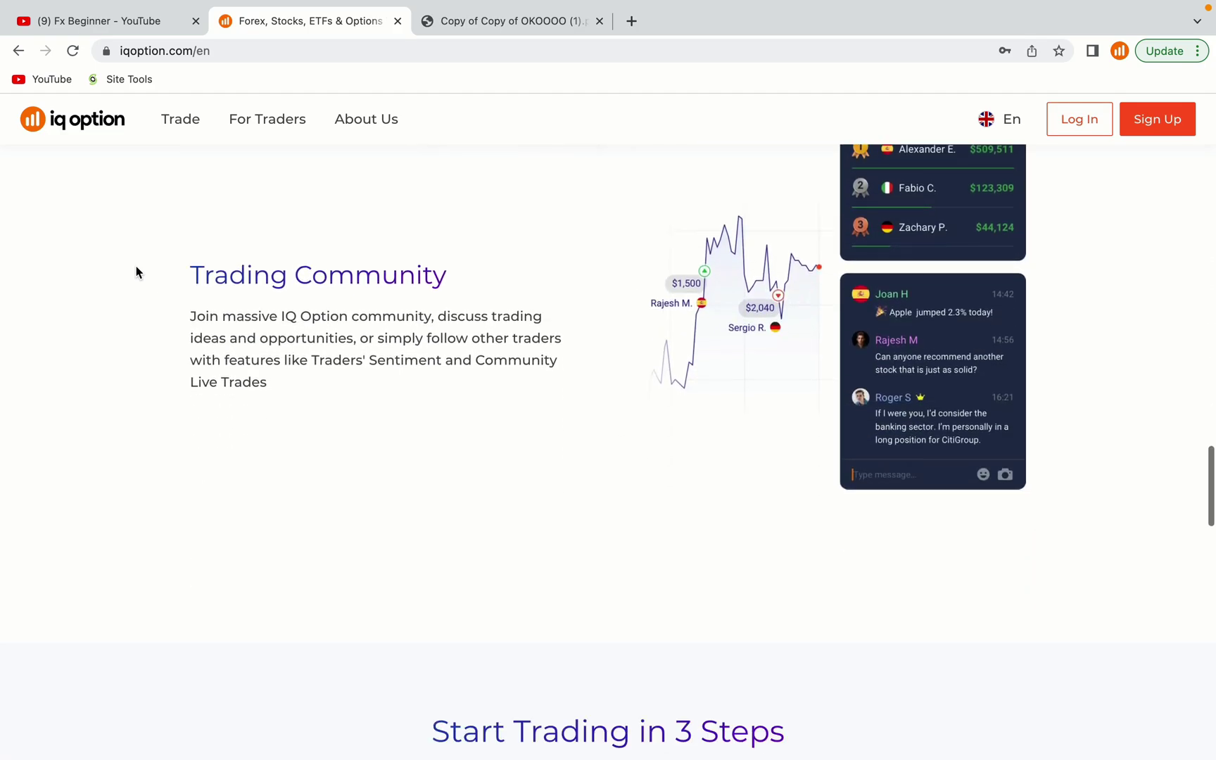
scroll(136, 271, "up", 5)
scroll(136, 272, "up", 20)
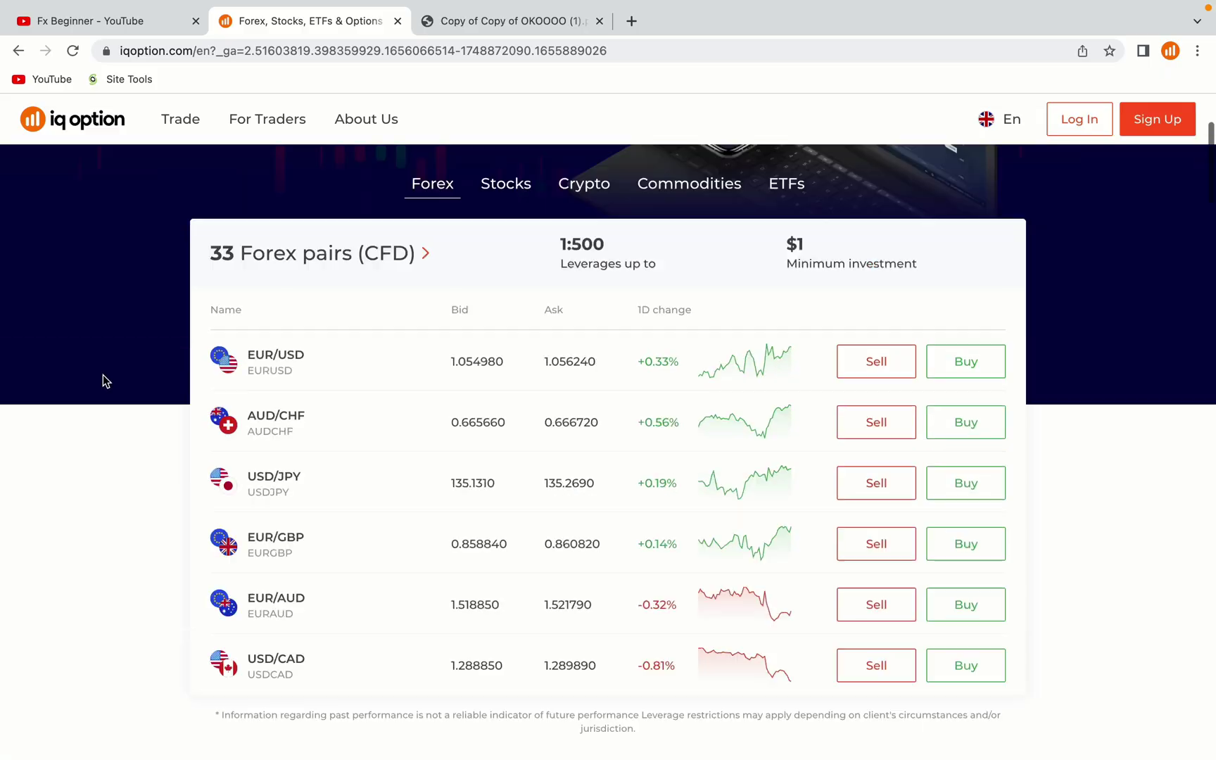
scroll(103, 380, "up", 5)
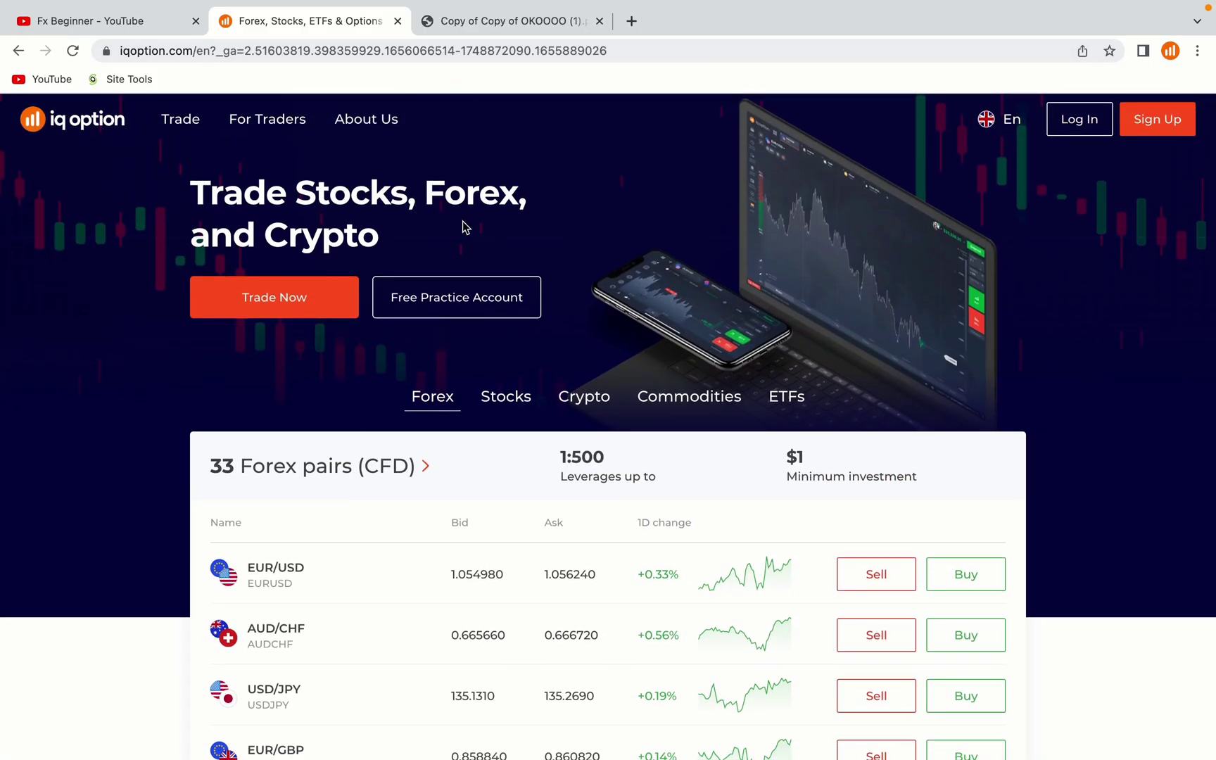
left_click(525, 24)
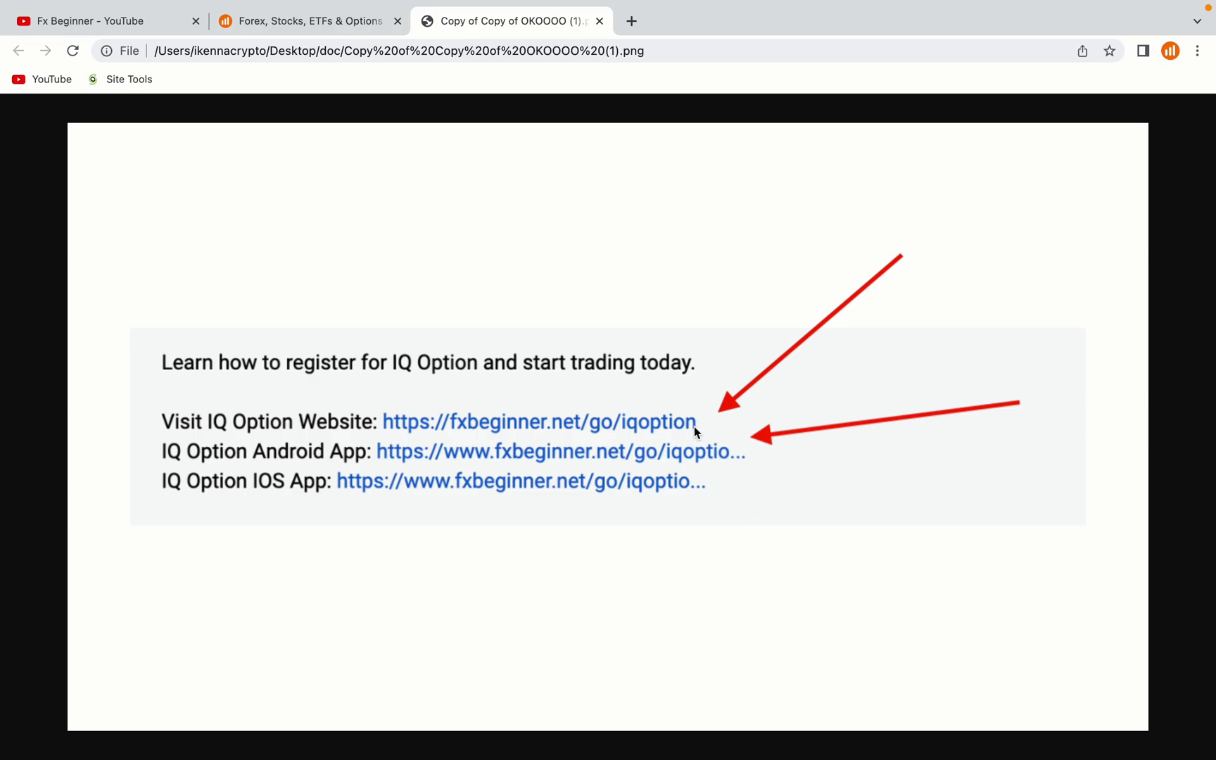
left_click(332, 23)
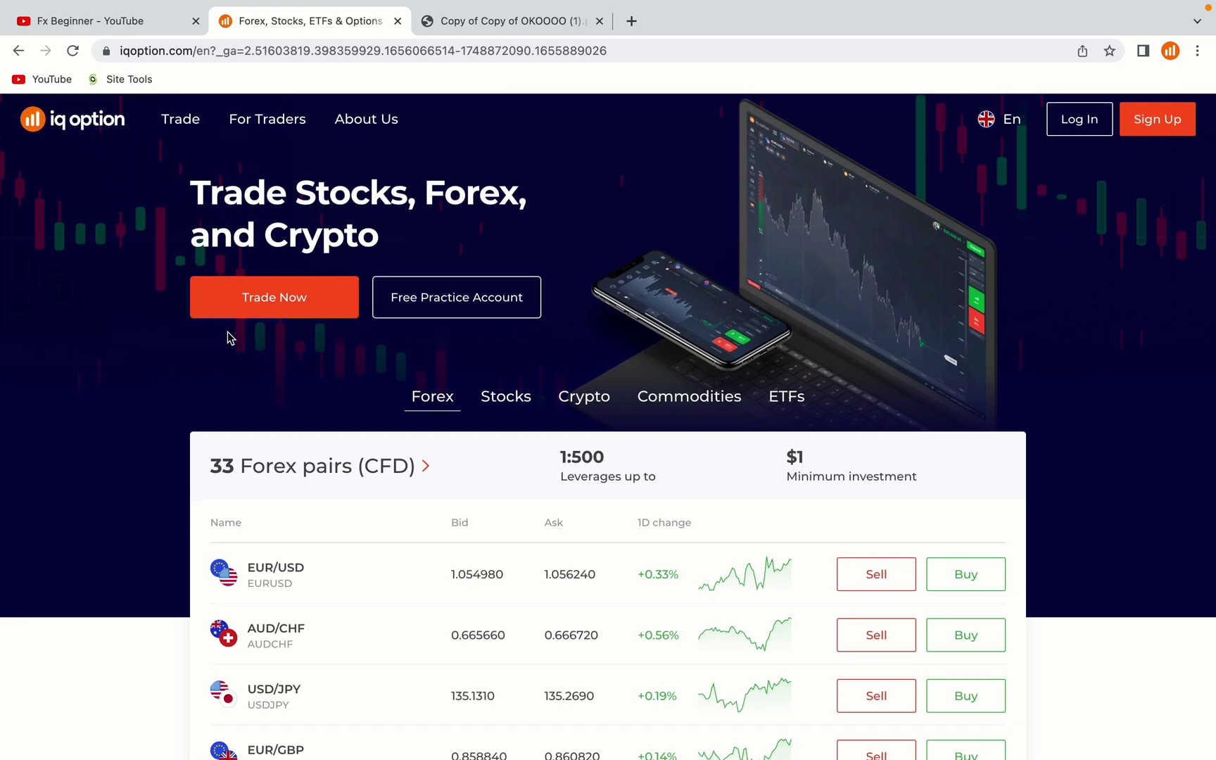
Open the IQ Option Sign Up registration form from the homepage.
scroll(179, 436, "down", 3)
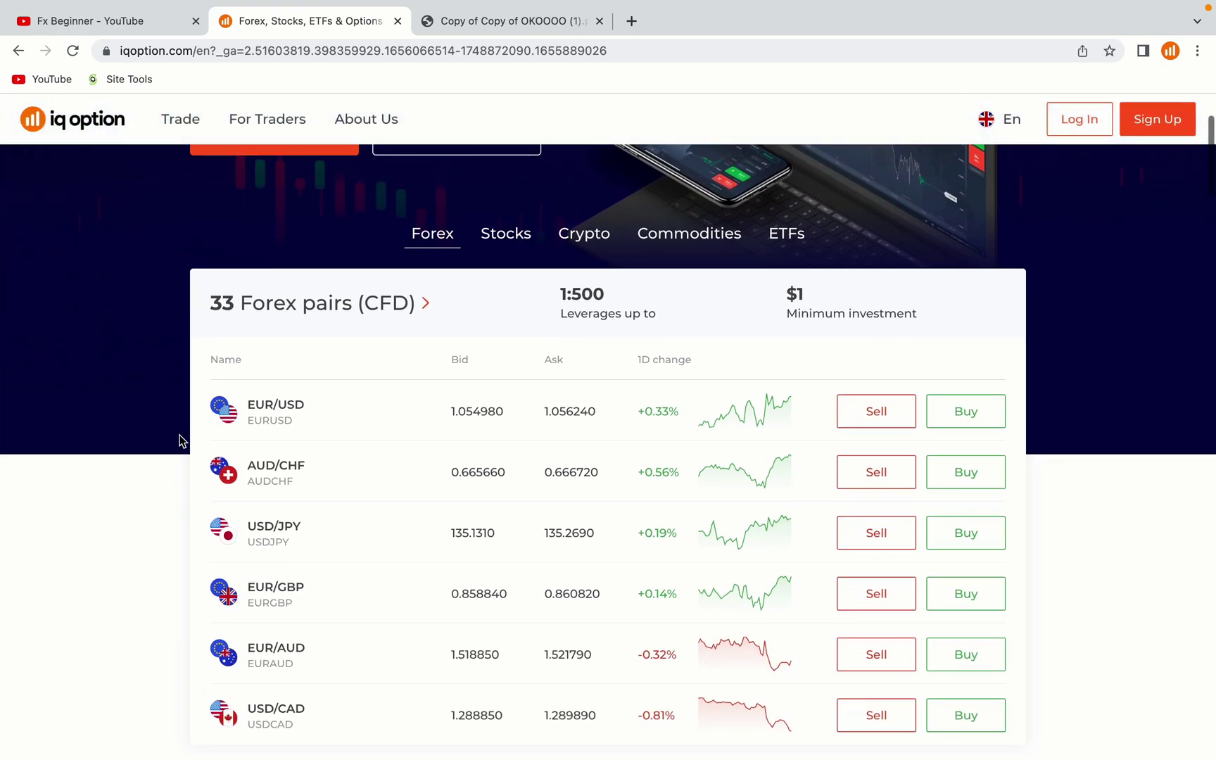
scroll(180, 440, "up", 1)
scroll(180, 440, "up", 1)
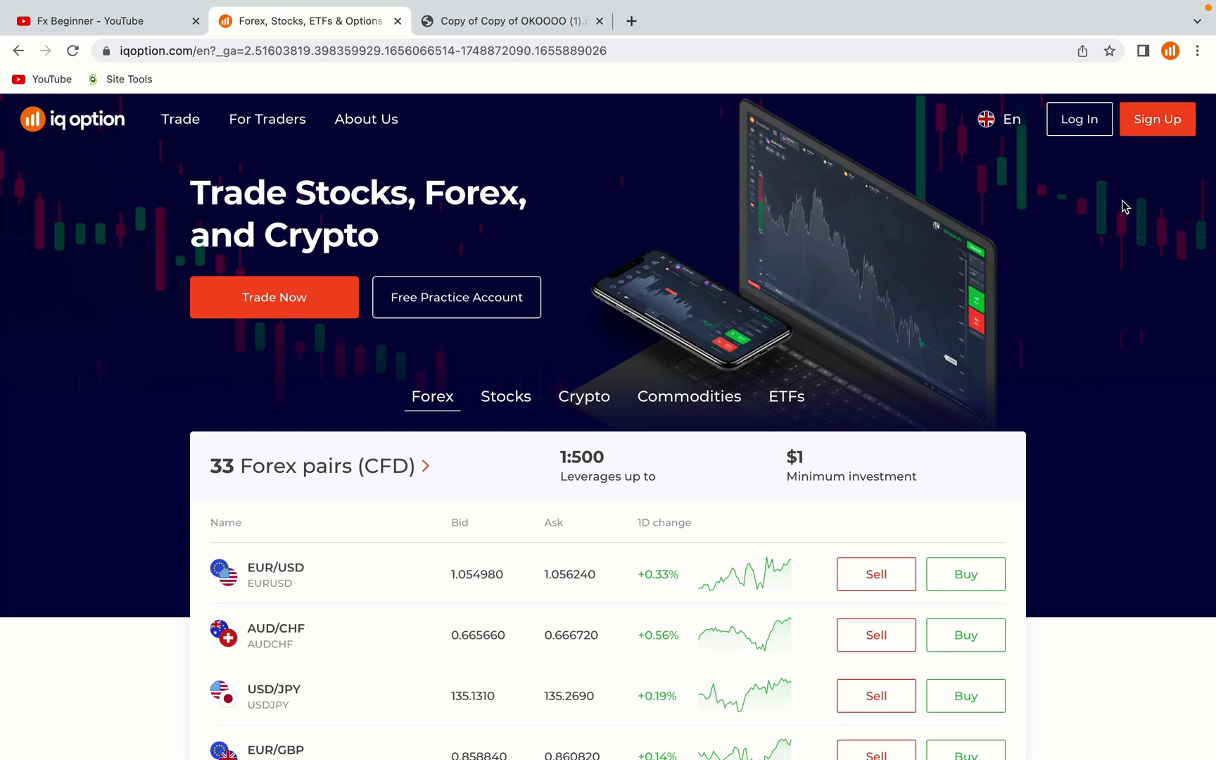
left_click(1158, 123)
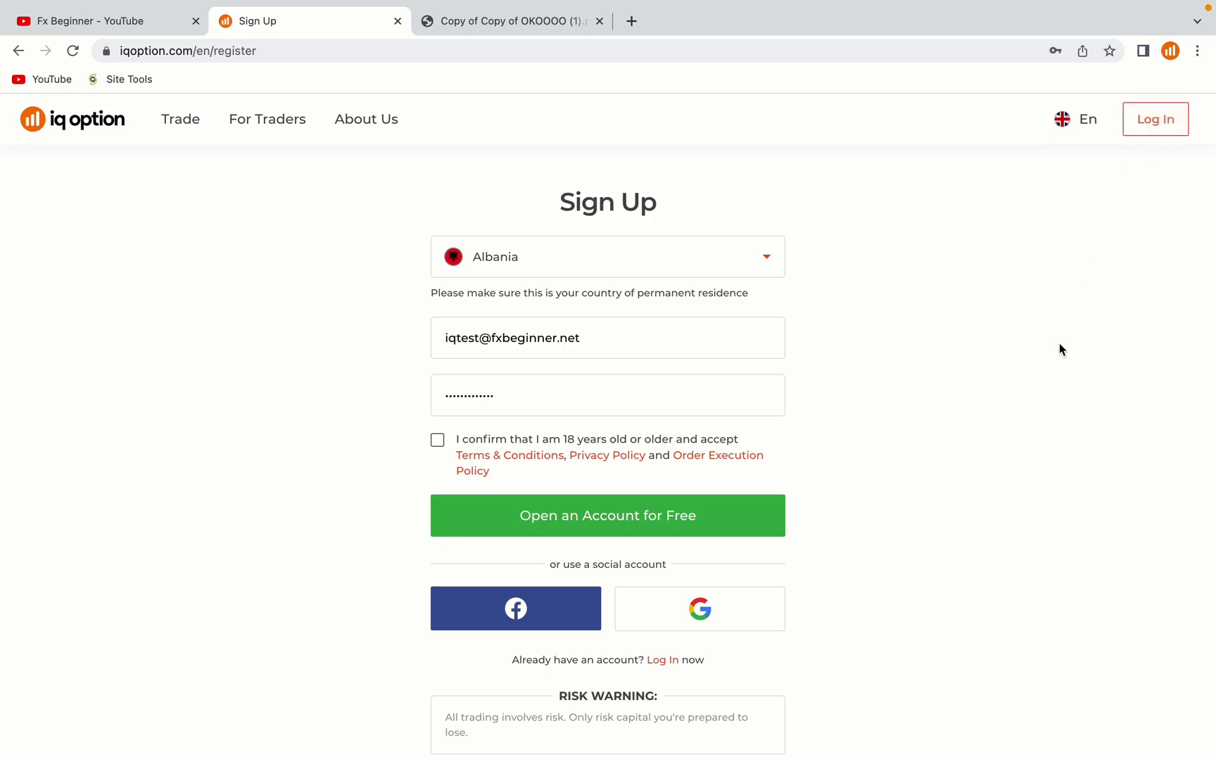
scroll(1060, 345, "down", 5)
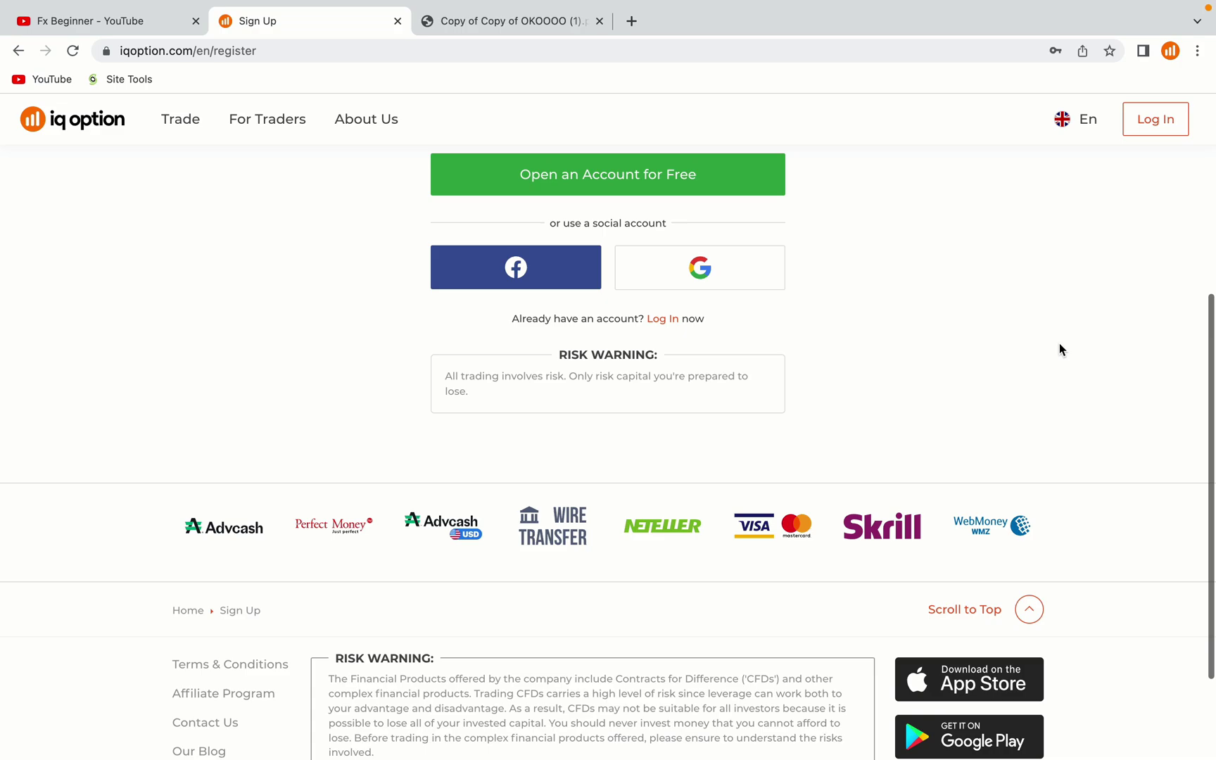
scroll(1059, 343, "up", 5)
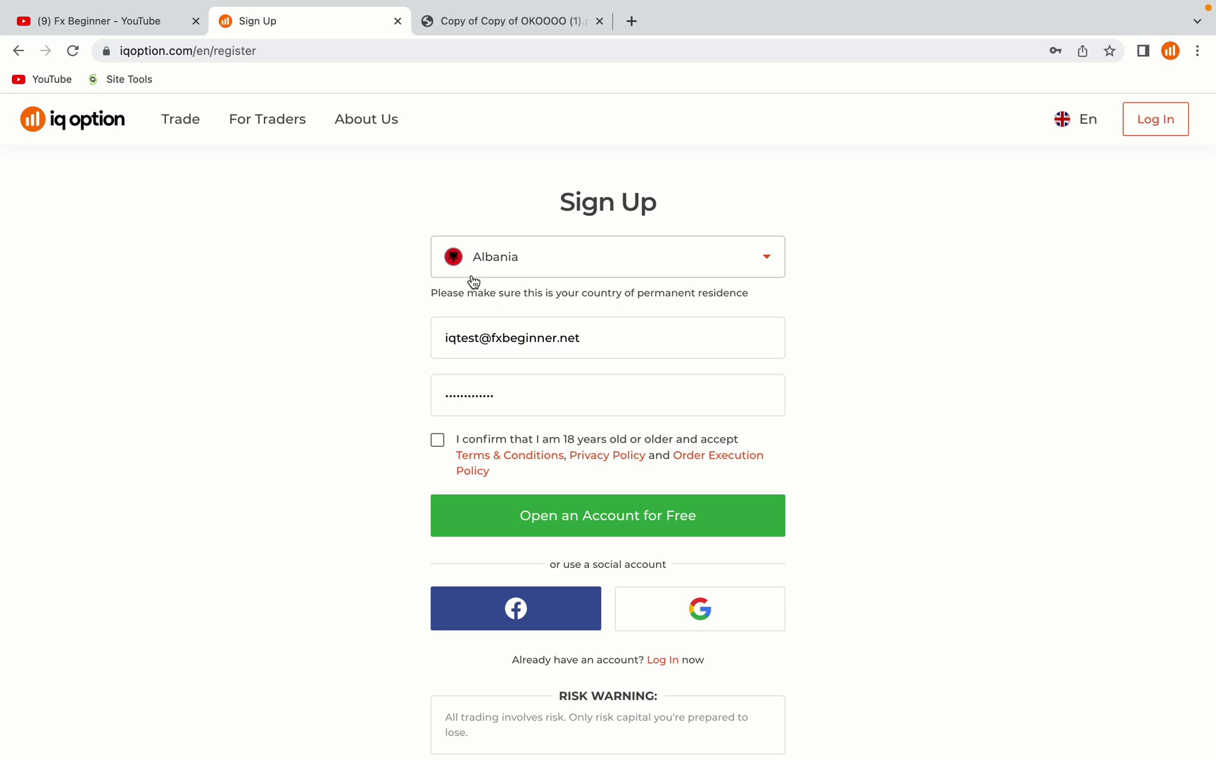
Search the country list for 'je' and pick Jersey as the country of residence.
left_click(493, 270)
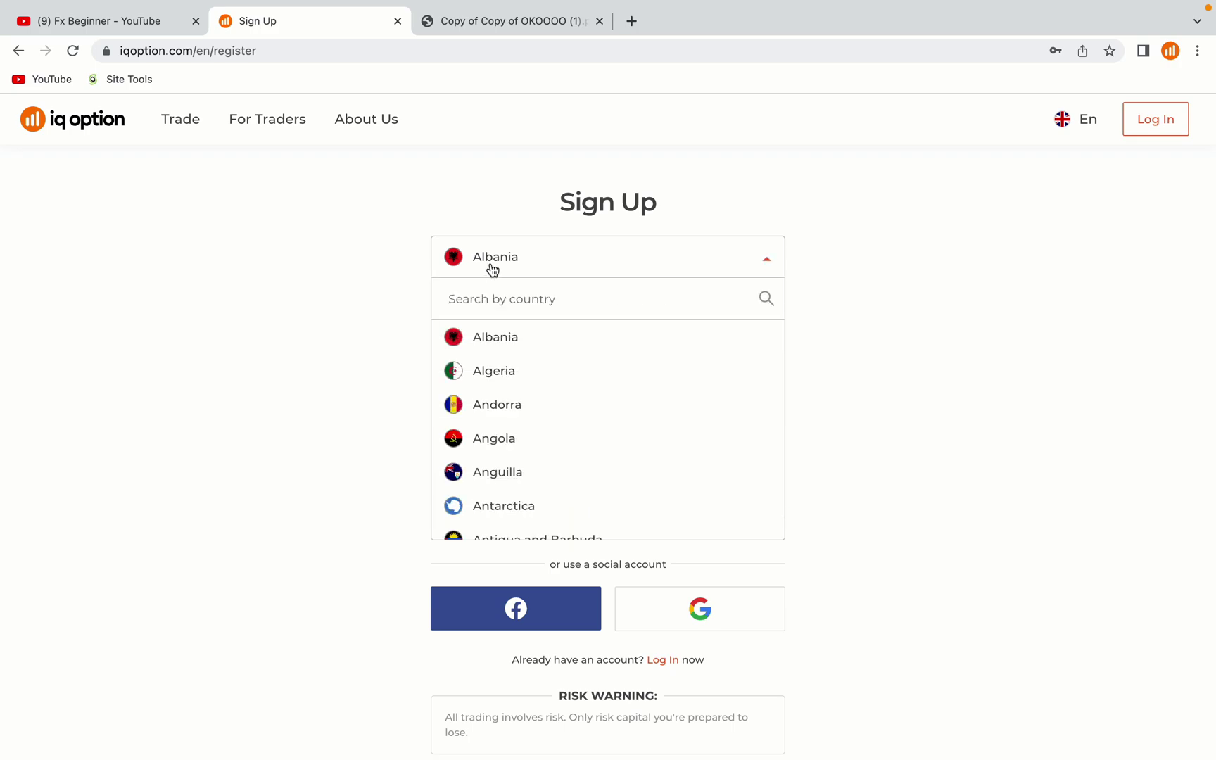
left_click(493, 301)
type("je")
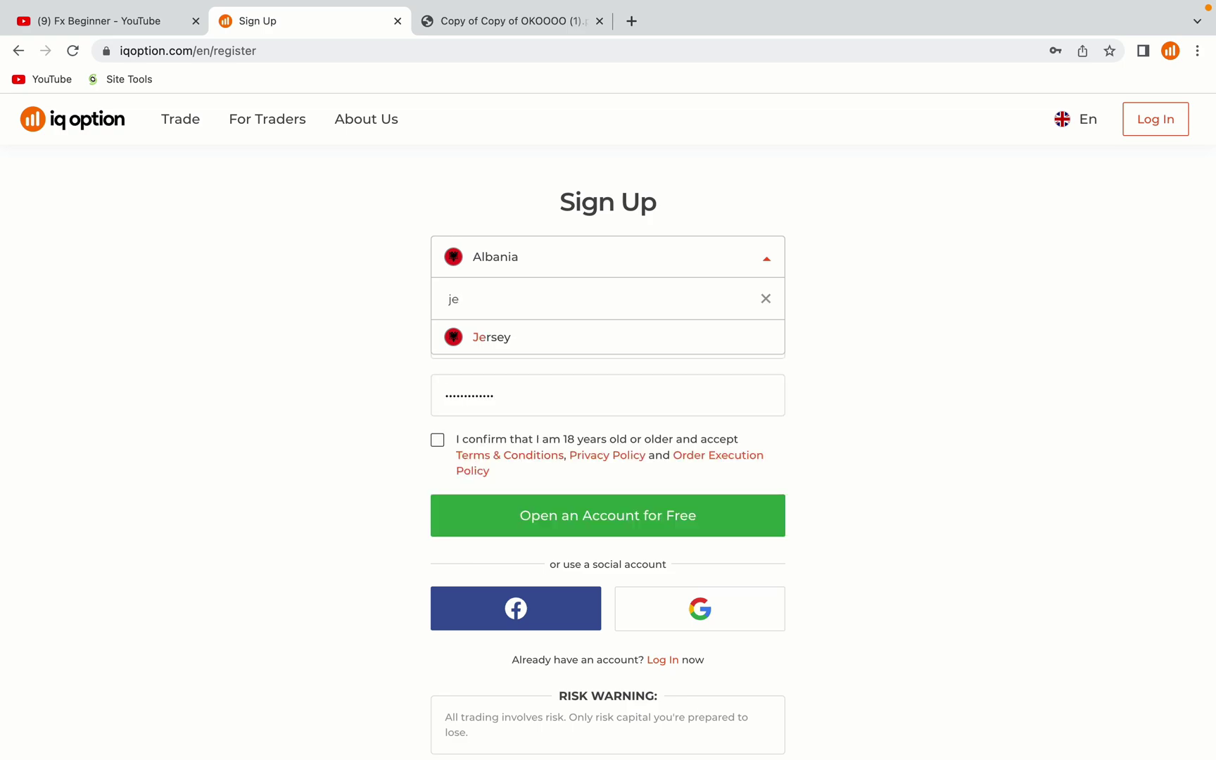
left_click(498, 338)
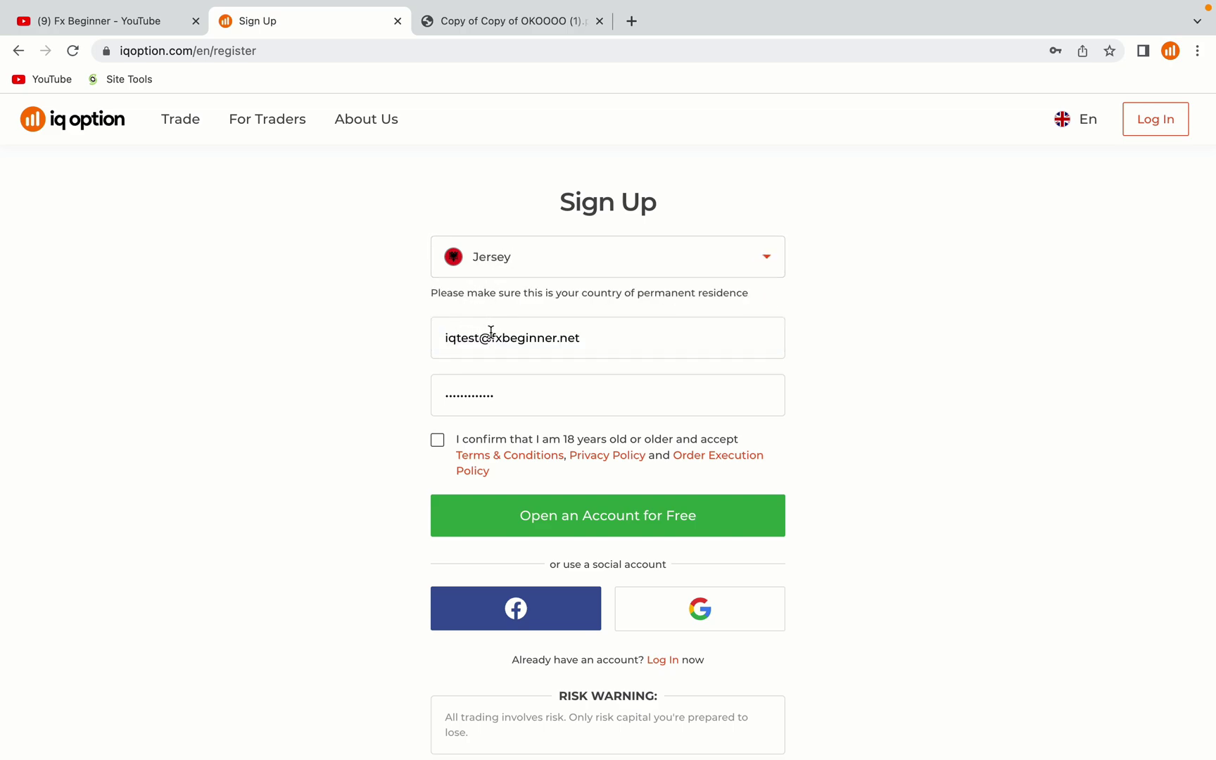
Check the e-mail address and password entered on the sign-up form.
left_click_drag(443, 340, 586, 338)
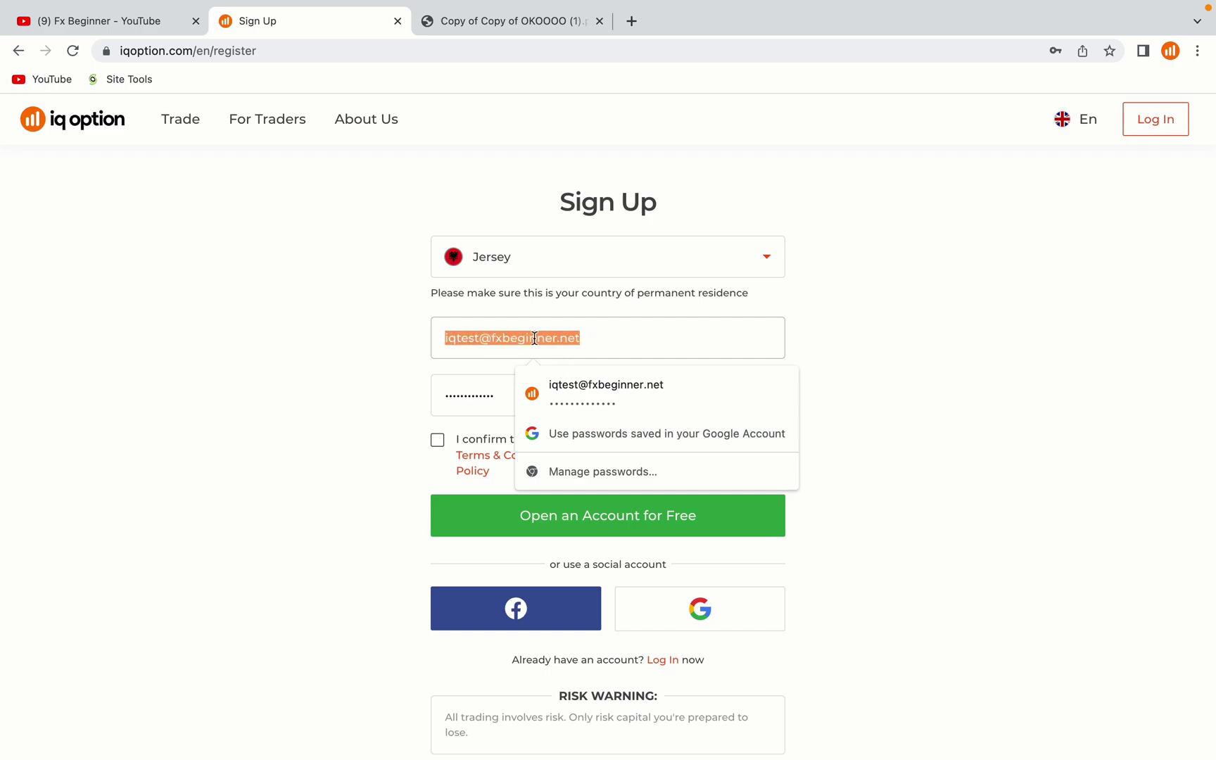
left_click(597, 337)
left_click(473, 396)
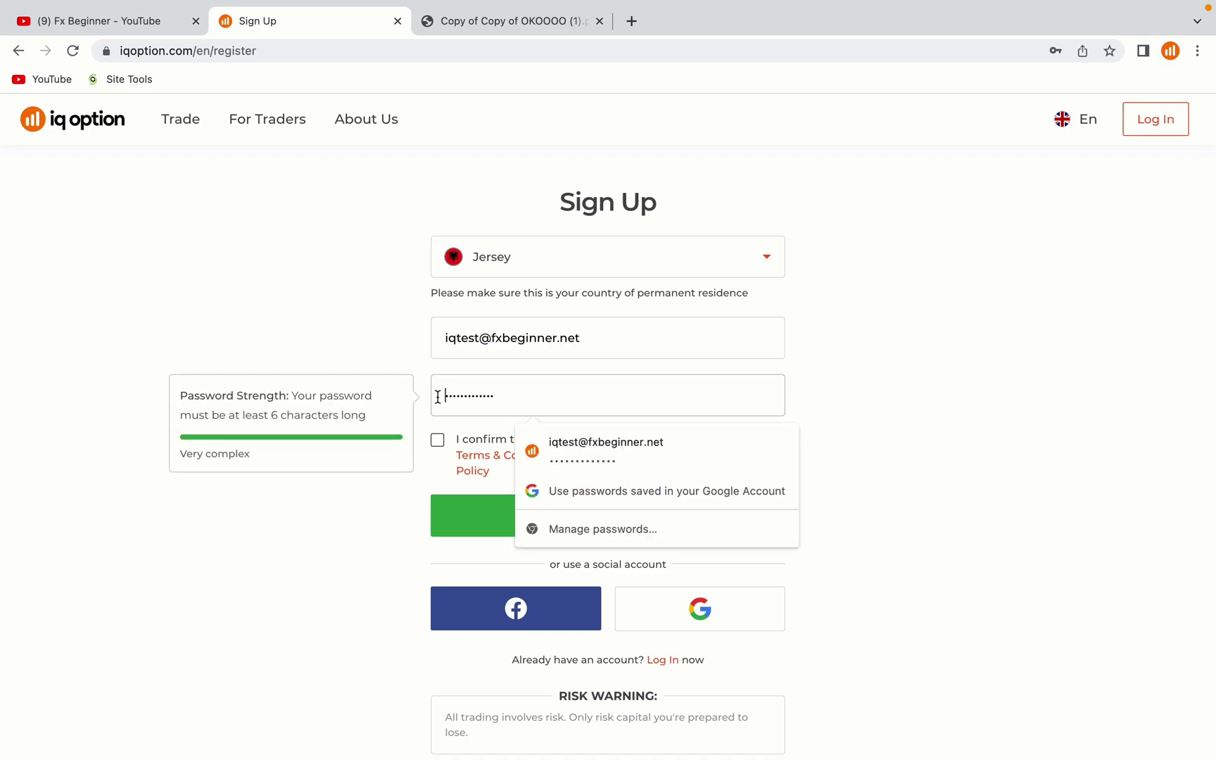
left_click_drag(437, 396, 510, 394)
left_click(509, 397)
Confirm being 18+ with accepted terms and submit 'Open an Account for Free'.
left_click(386, 320)
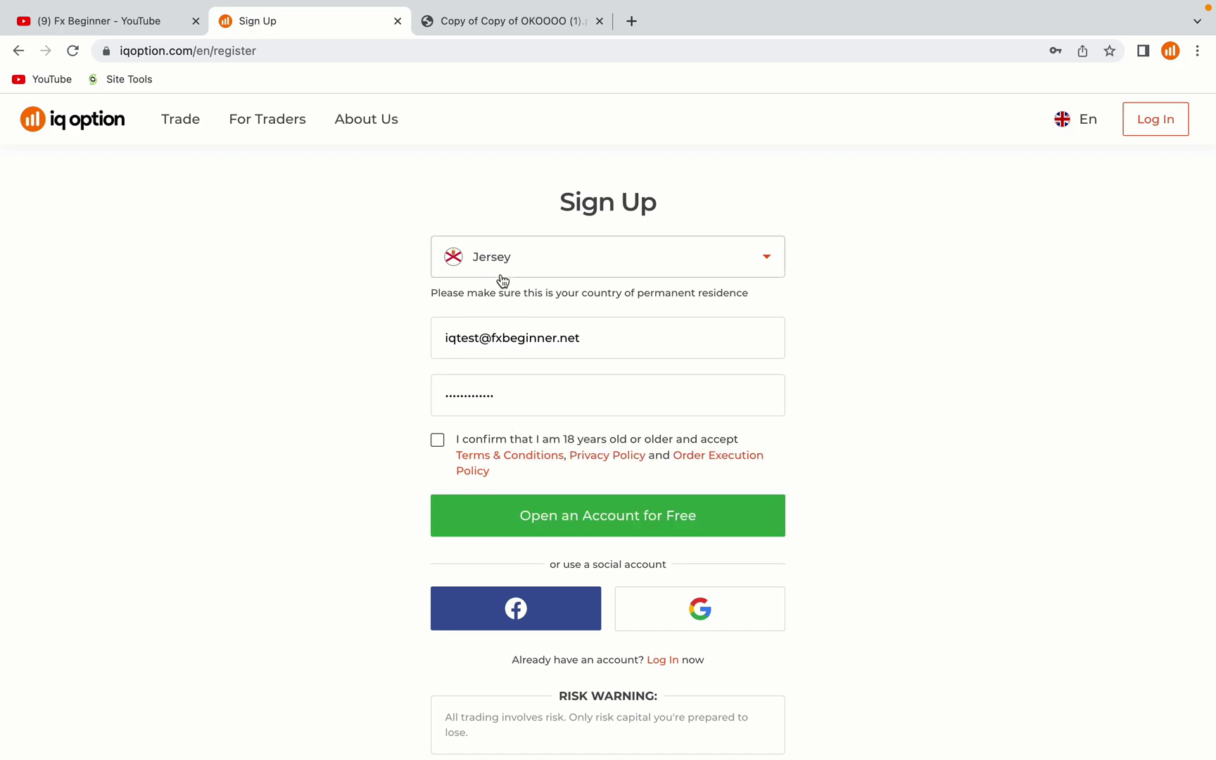
left_click(439, 441)
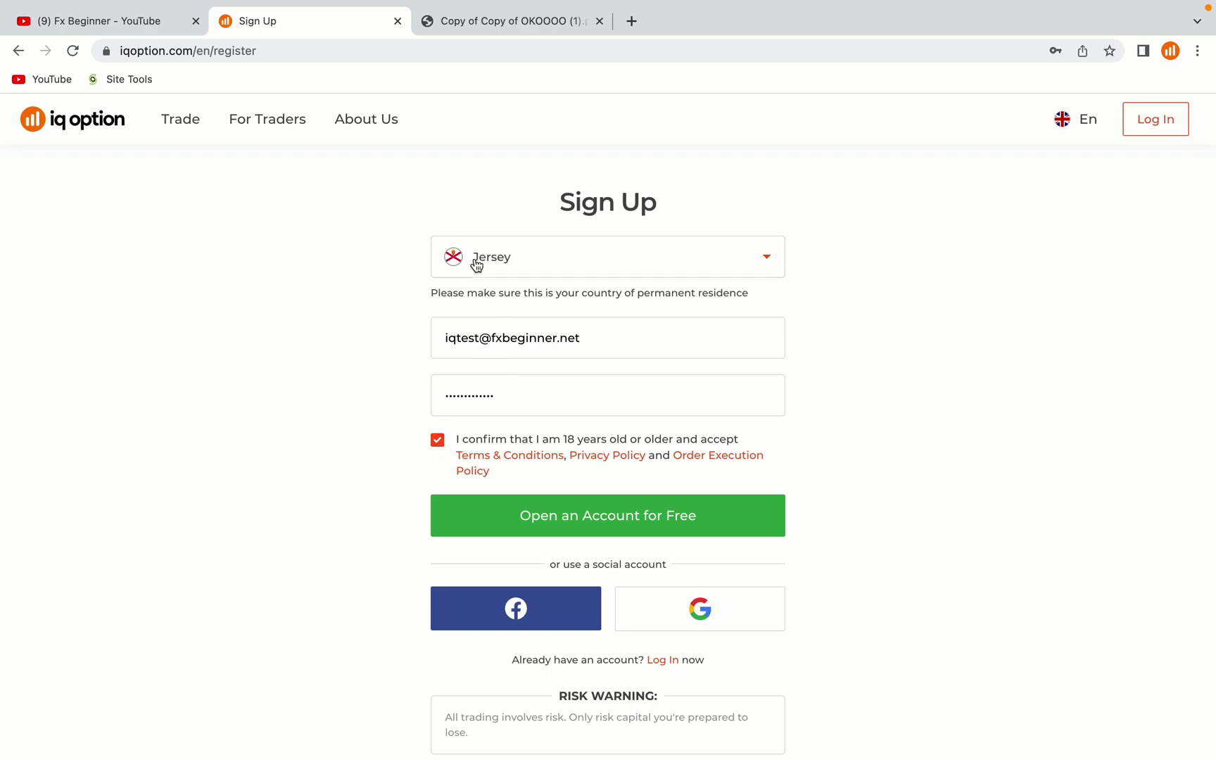
left_click(475, 531)
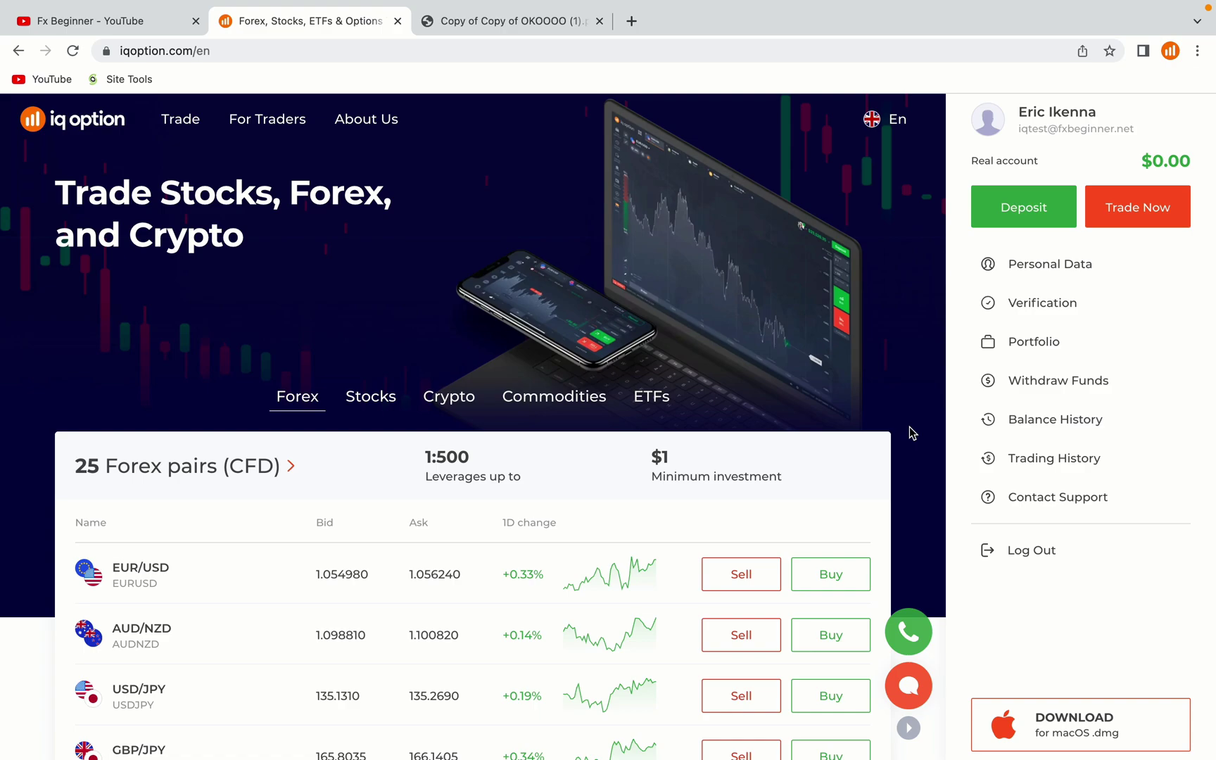
Enter the traderoom via Trade Now, landing on the EUR/USD (OTC) binary chart.
scroll(908, 429, "down", 10)
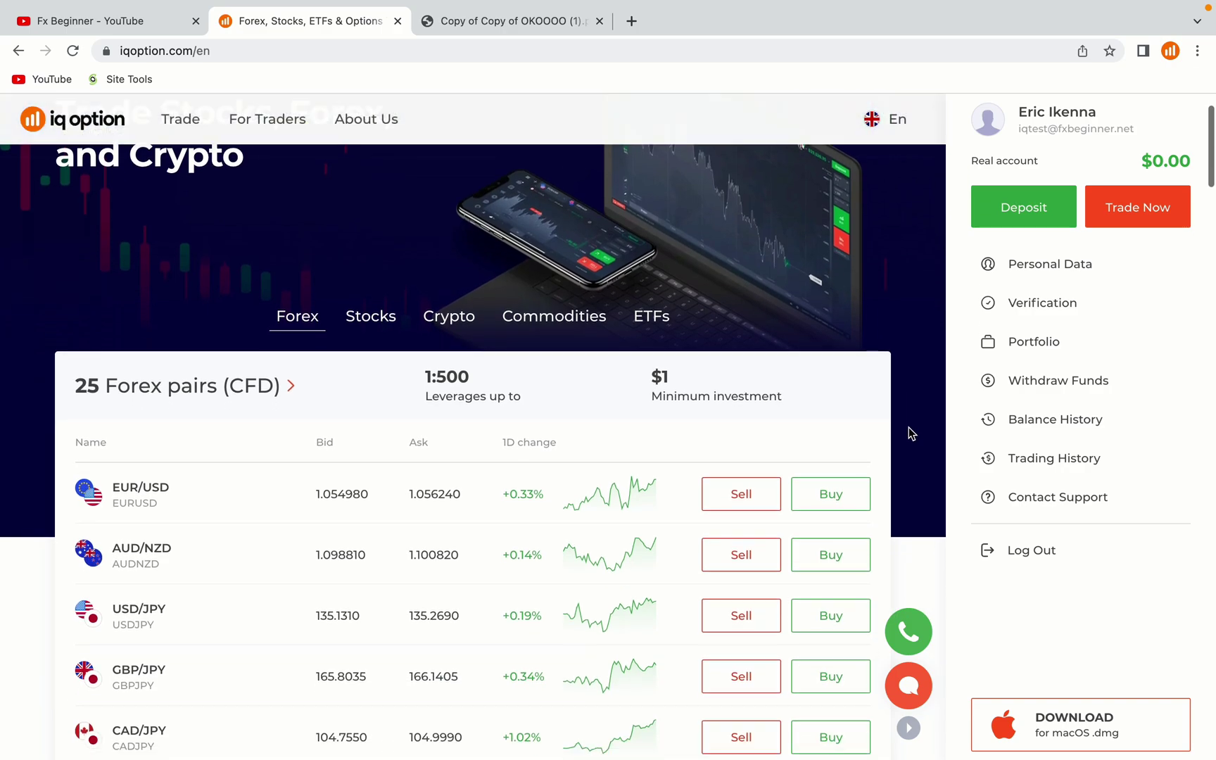
scroll(908, 429, "down", 3)
scroll(908, 428, "up", 15)
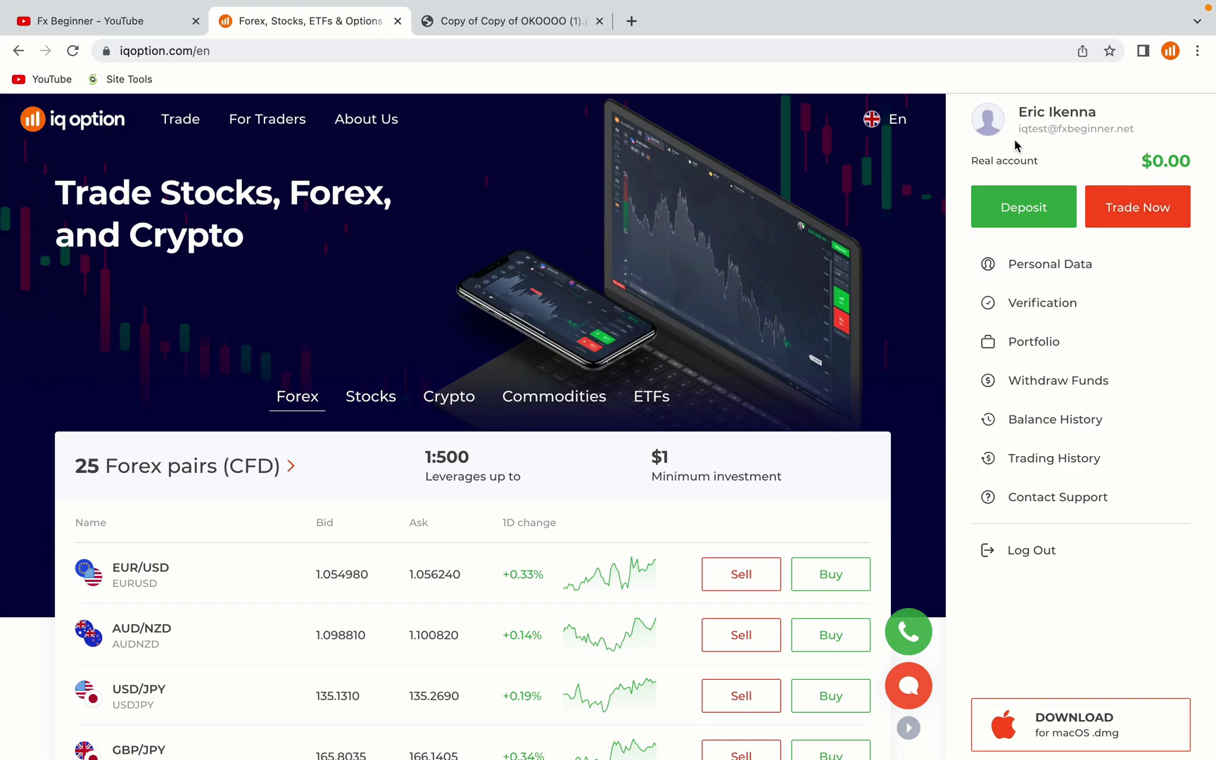
left_click(1145, 215)
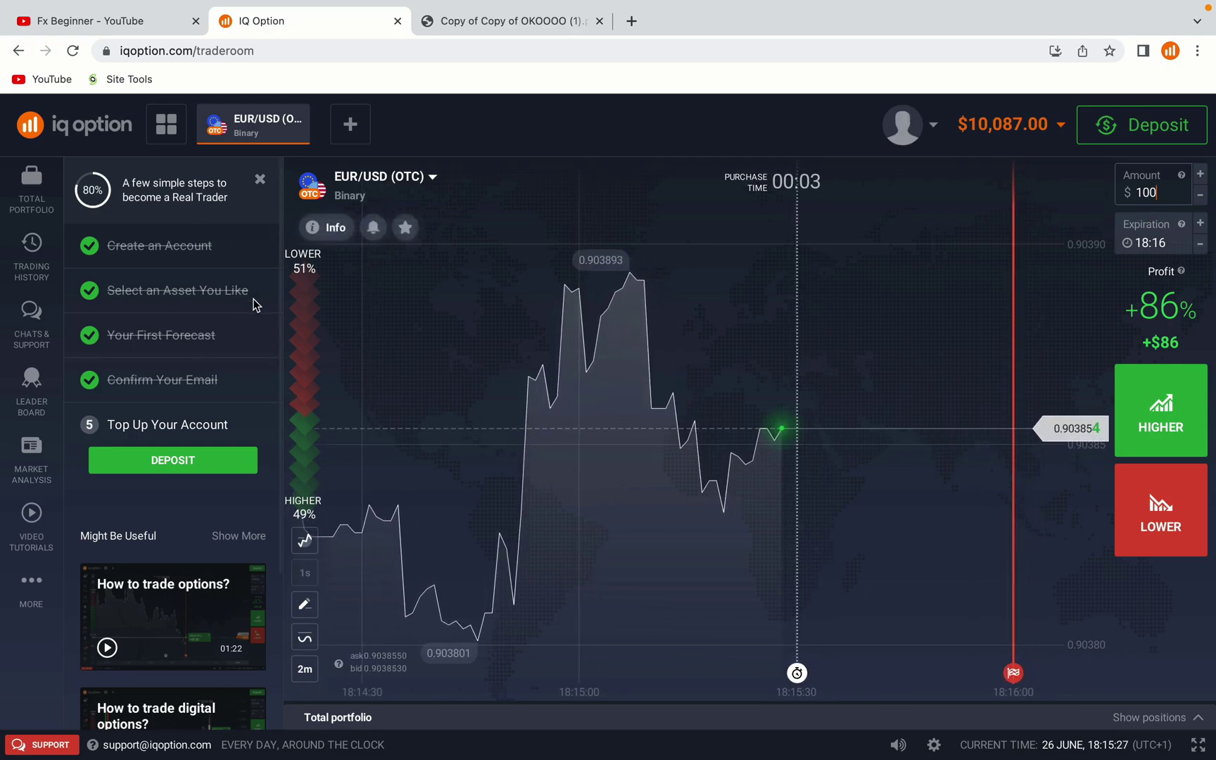
Close the getting-started panel, open the asset list and browse Forex, Stocks, then Crypto.
left_click(260, 180)
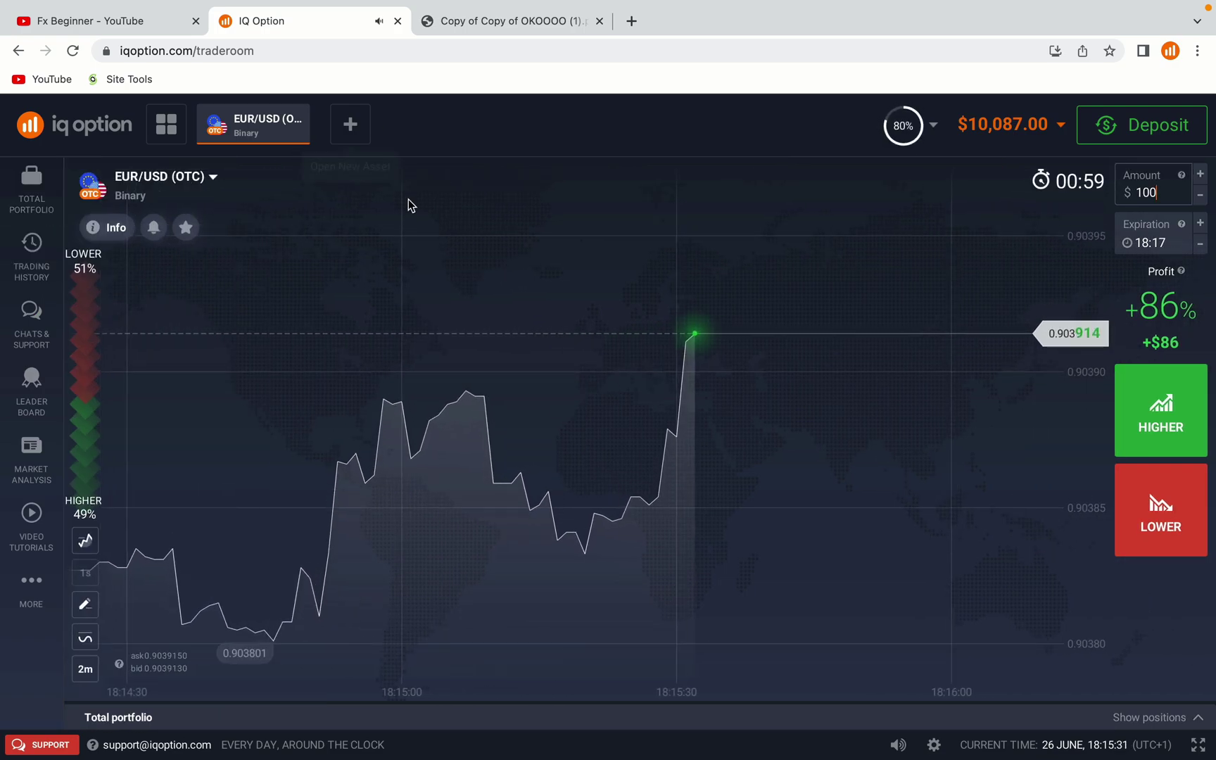
left_click(354, 130)
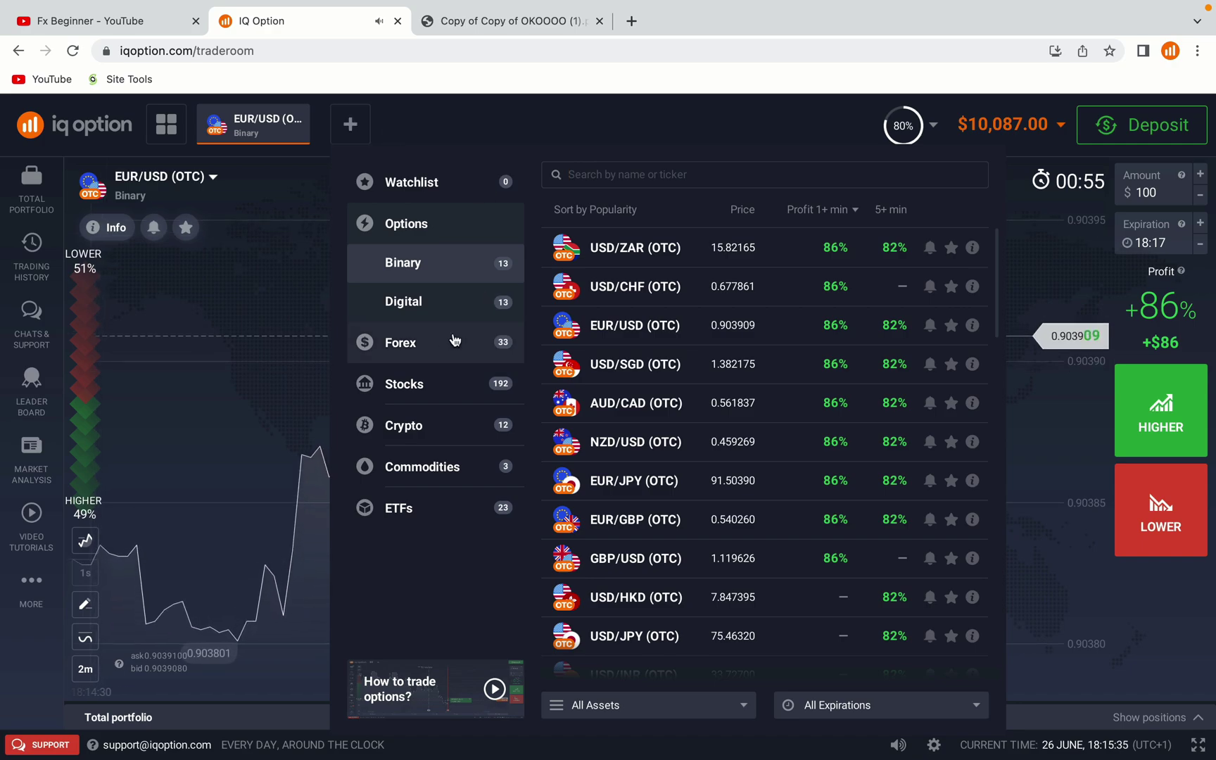
left_click(425, 341)
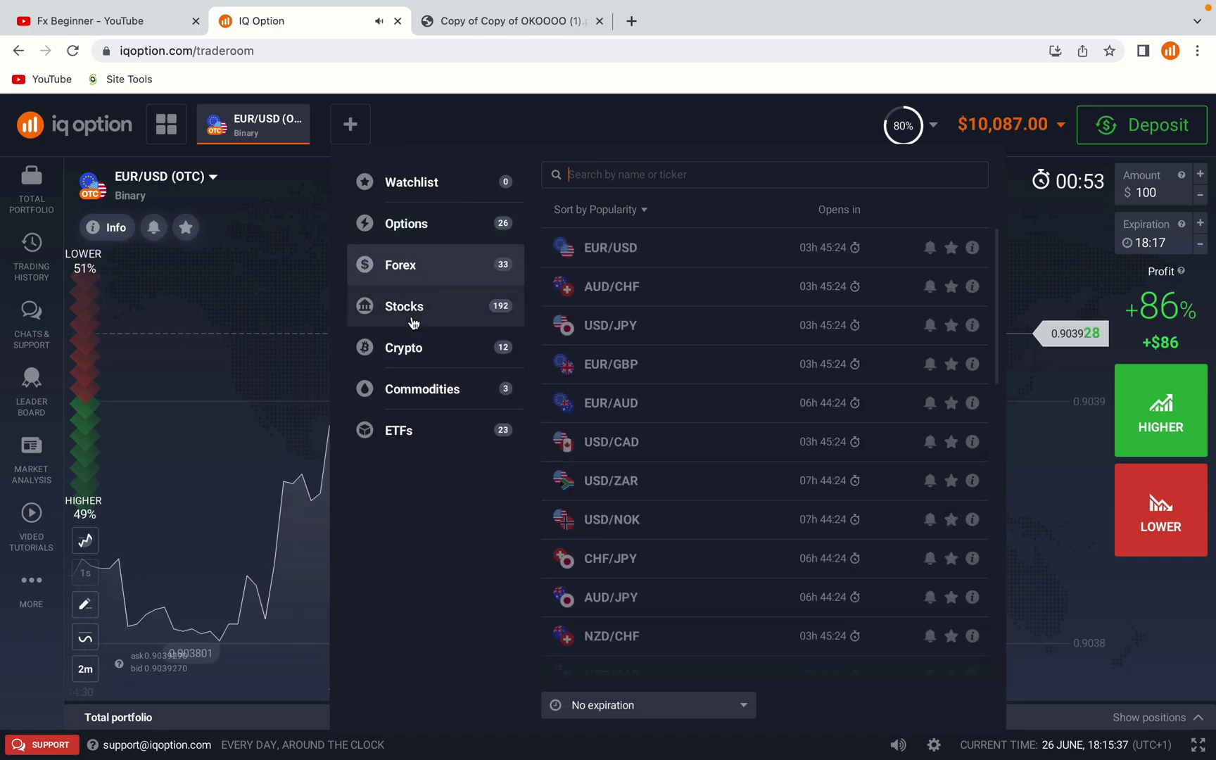
left_click(412, 320)
left_click(410, 347)
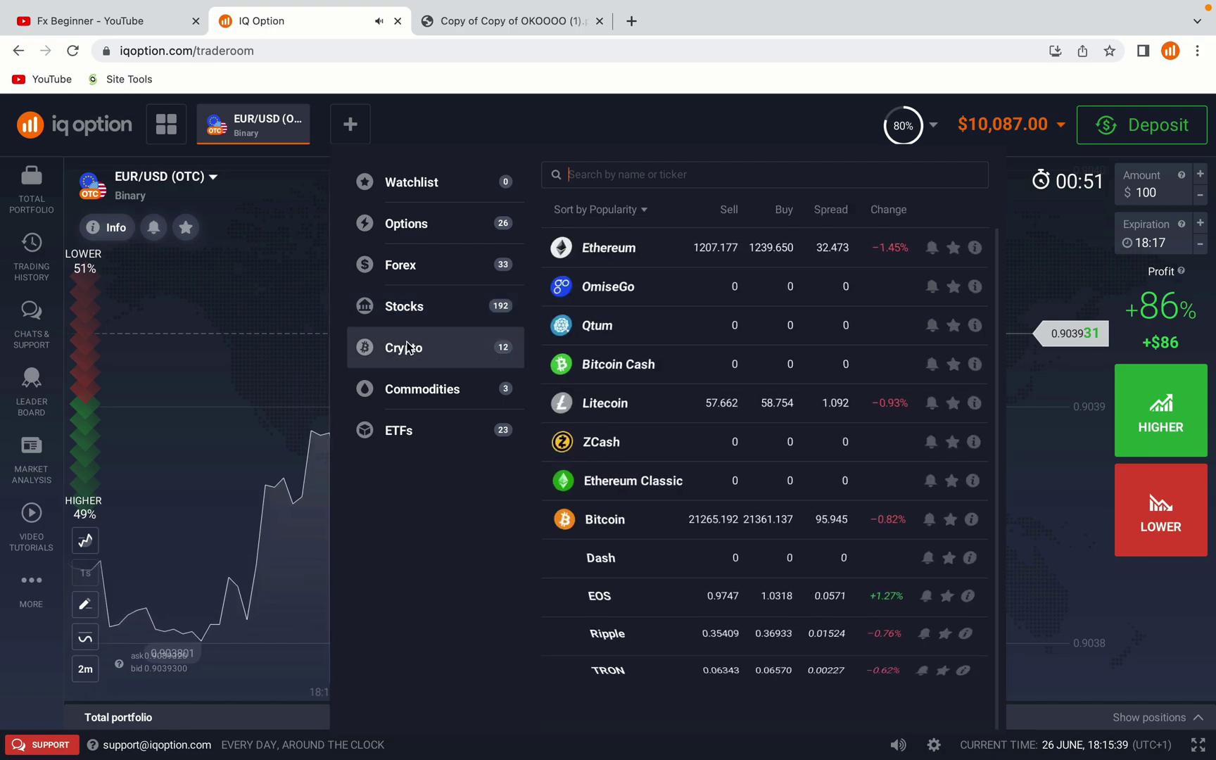